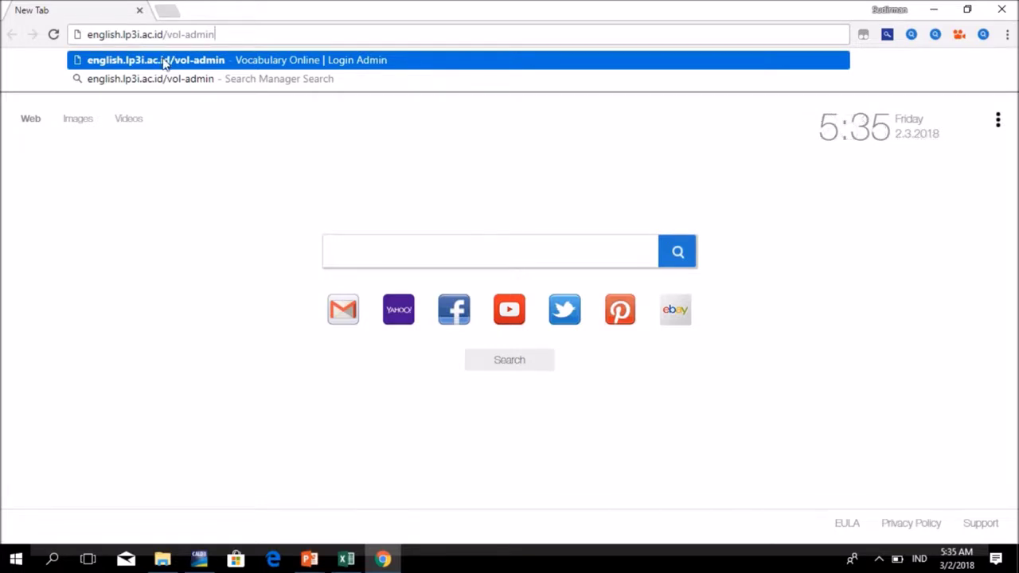
Step: Open english.lp3i.ac.id/vol-admin, sign in as administrator with the username and password, and dismiss the offer to save the password
{"action": "key", "text": "Return"}
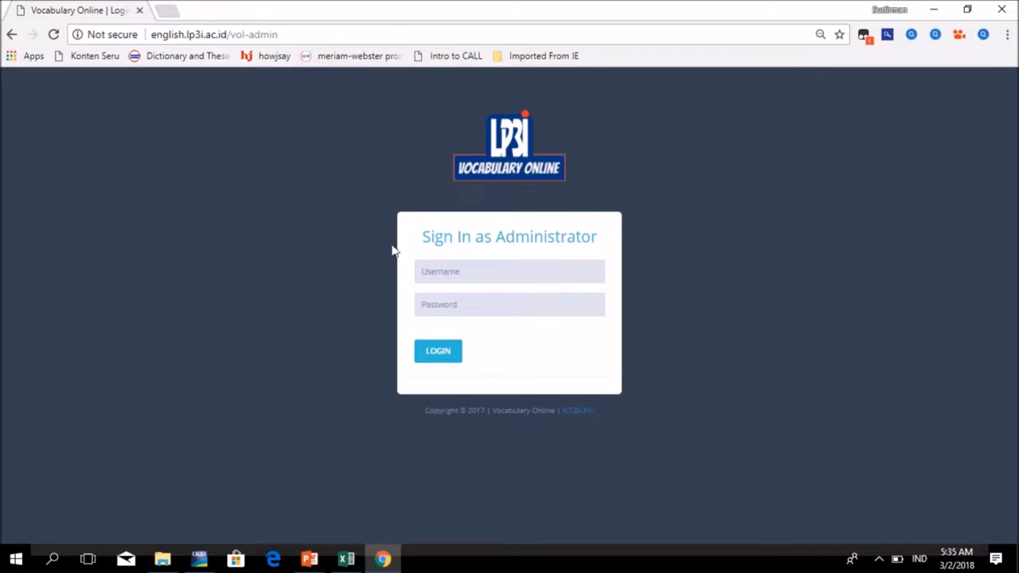
{"action": "left_click", "coordinate": [478, 271]}
{"action": "left_click", "coordinate": [447, 307]}
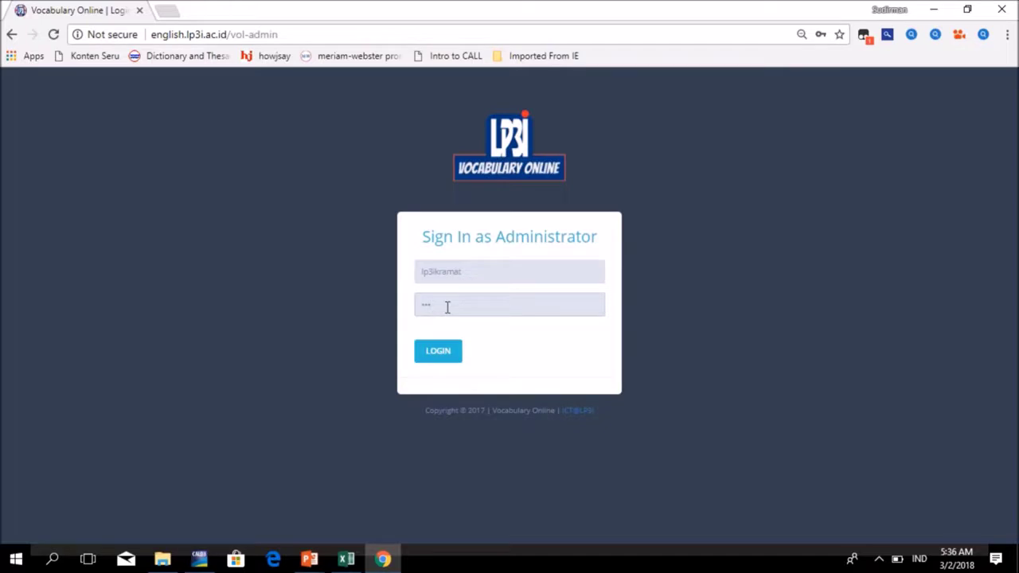
{"action": "left_click", "coordinate": [442, 355]}
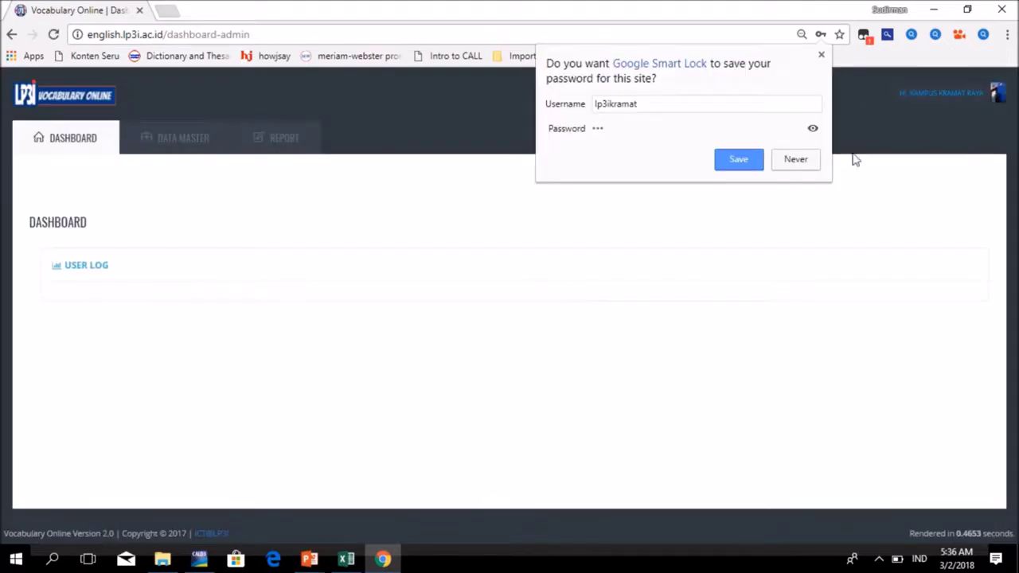
{"action": "left_click", "coordinate": [821, 57]}
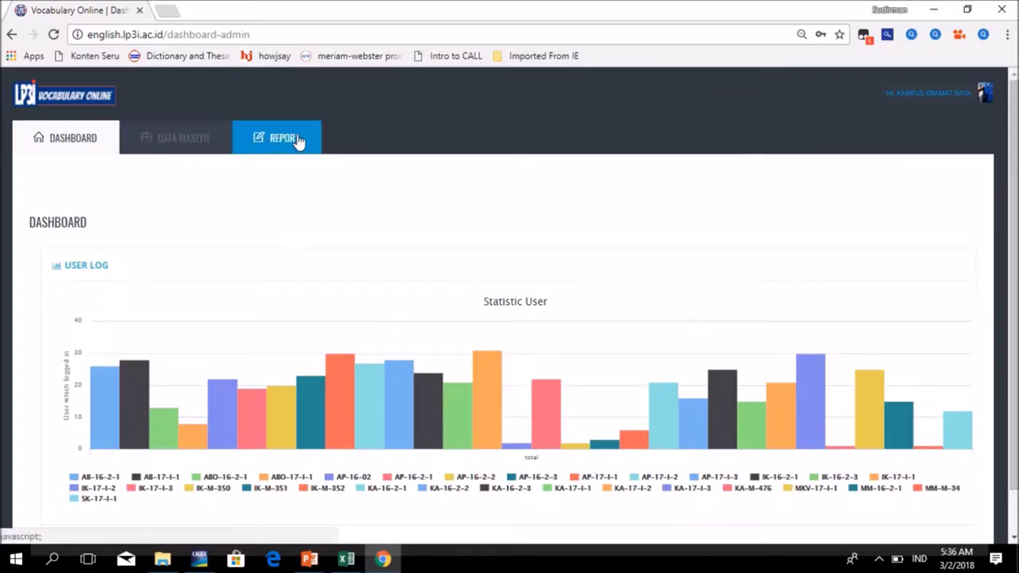
Step: Open the Employees Lookup page in Data Master and look through the employee list with its login details
{"action": "left_click", "coordinate": [182, 139]}
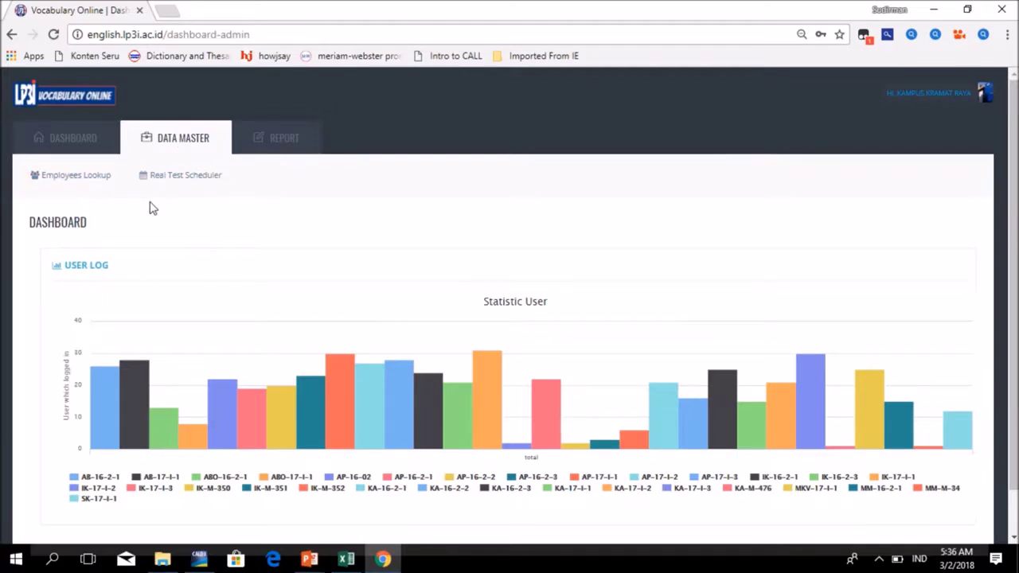
{"action": "left_click", "coordinate": [83, 178]}
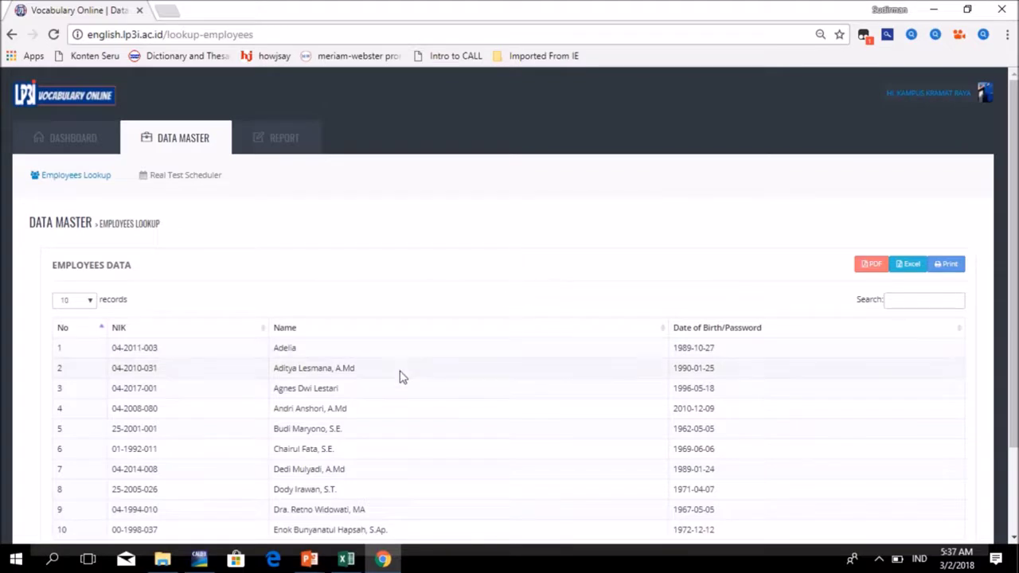
{"action": "scroll", "coordinate": [401, 375], "scroll_direction": "down", "scroll_amount": 1}
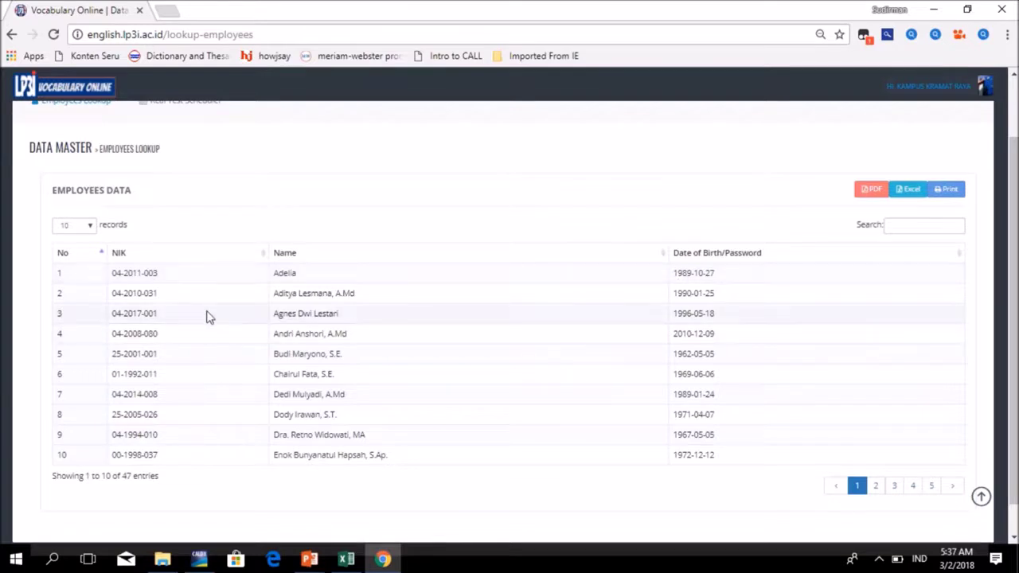
{"action": "left_click", "coordinate": [684, 290]}
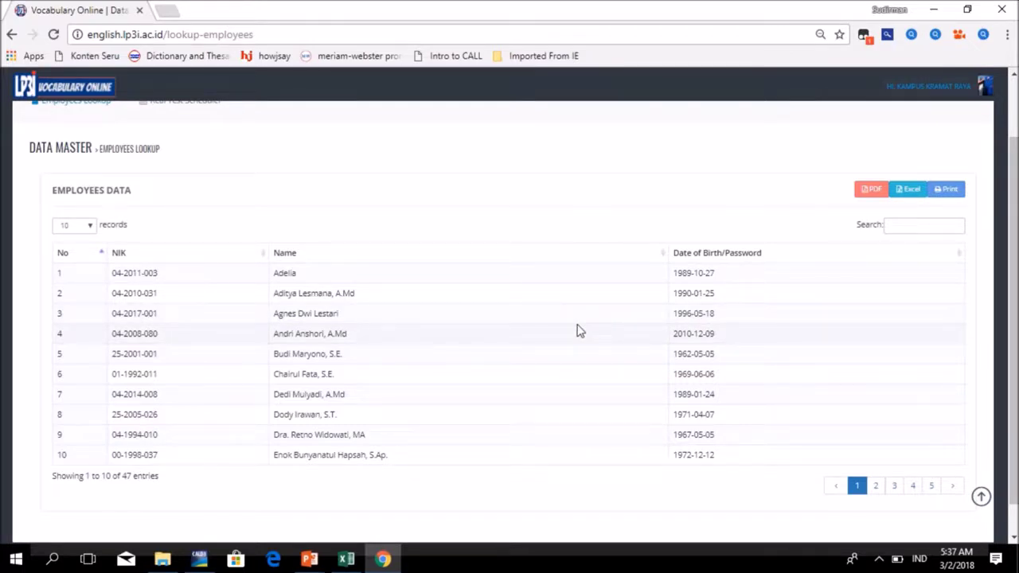
{"action": "scroll", "coordinate": [603, 272], "scroll_direction": "up", "scroll_amount": 1}
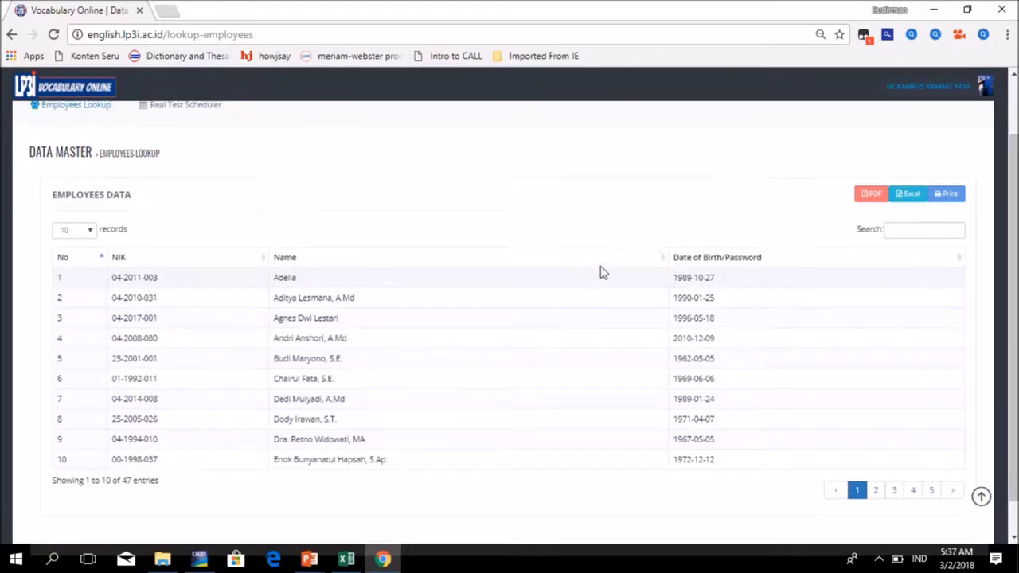
{"action": "scroll", "coordinate": [603, 272], "scroll_direction": "up", "scroll_amount": 1}
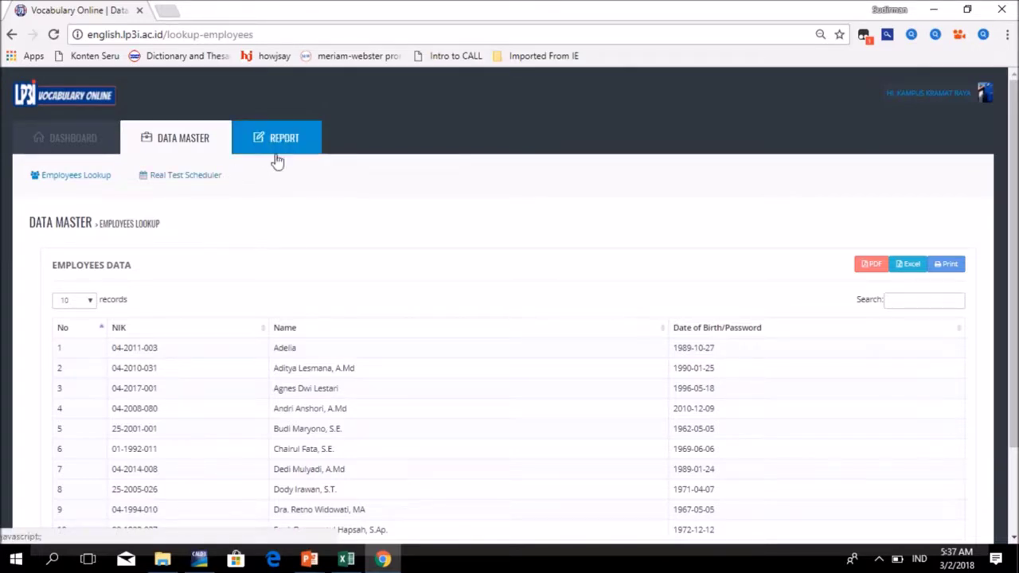
Step: Try to open the Real Test Scheduler page from Data Master, and go back to the previous page
{"action": "left_click", "coordinate": [183, 179]}
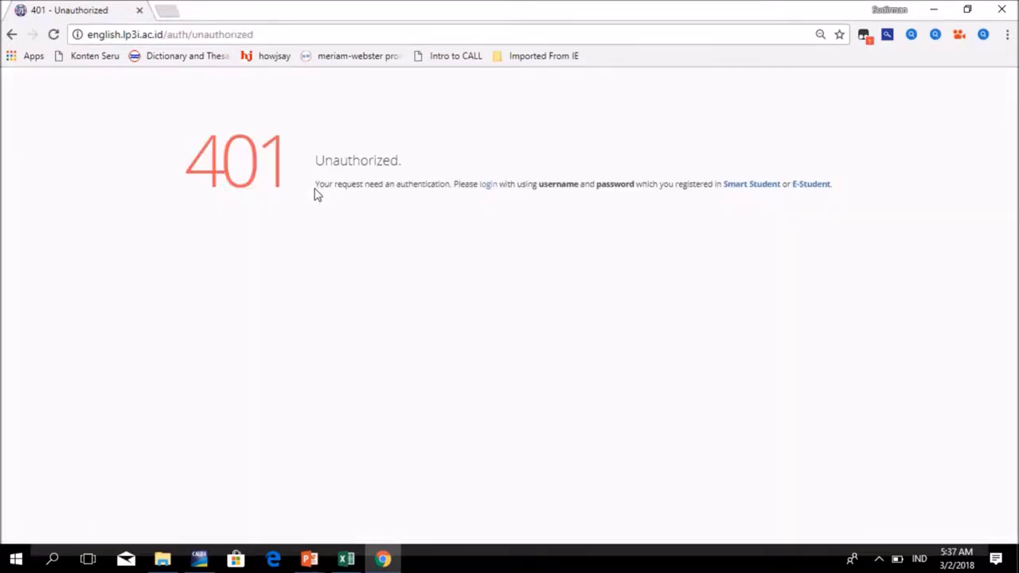
{"action": "left_click", "coordinate": [16, 36]}
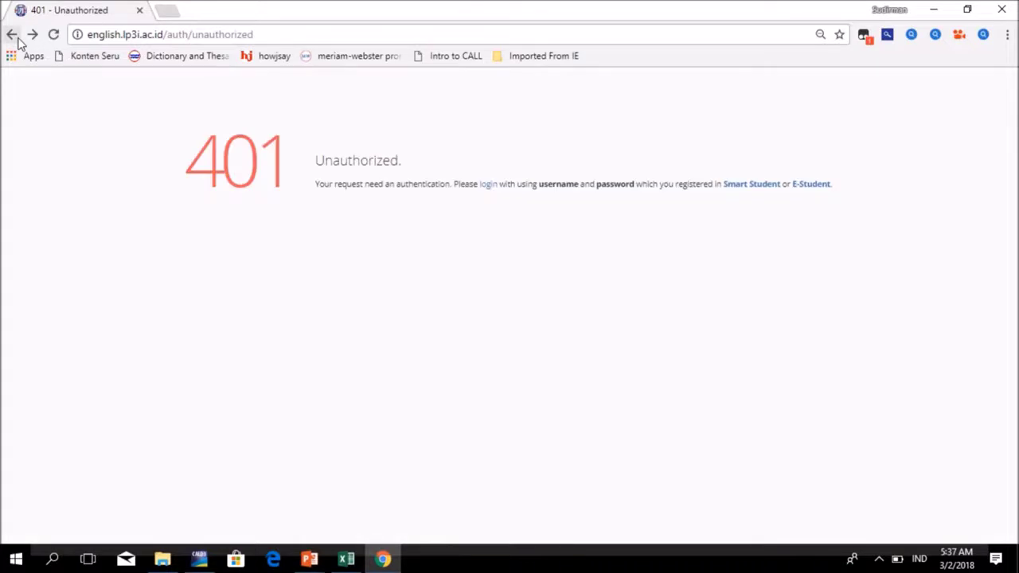
{"action": "left_click", "coordinate": [11, 34]}
{"action": "mouse_move", "coordinate": [451, 5]}
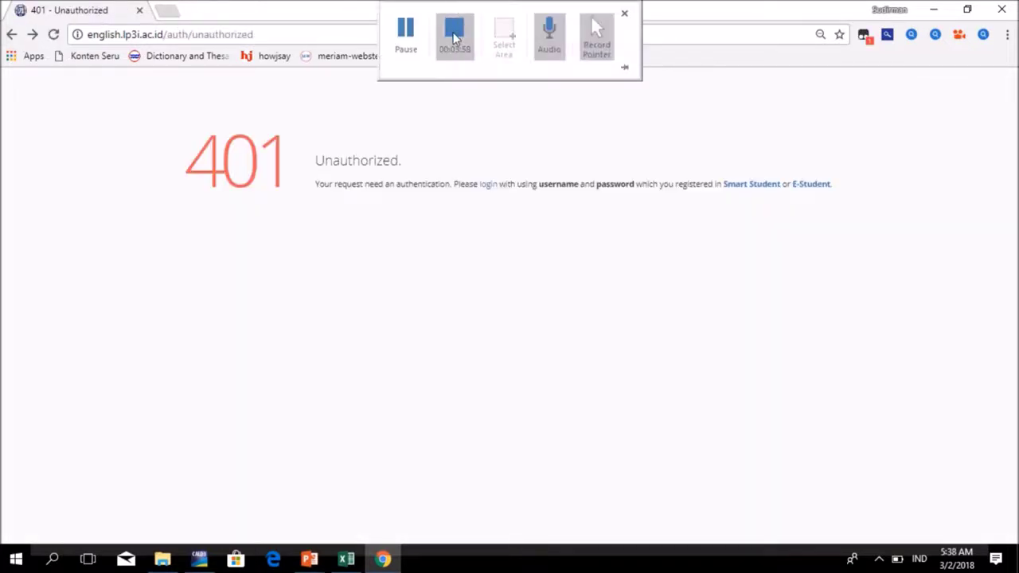
{"action": "left_click", "coordinate": [406, 32]}
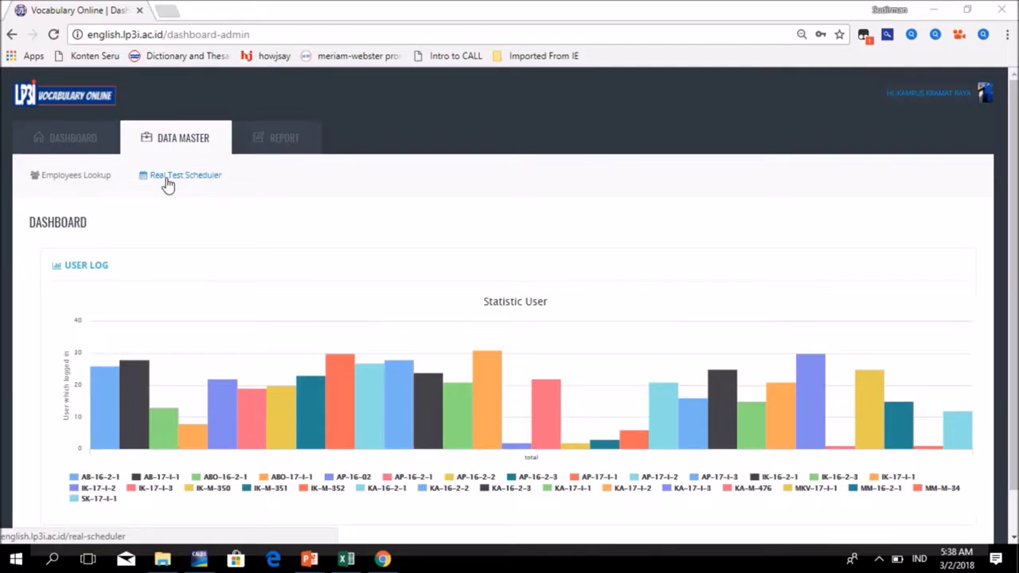
Step: Look over the Student Scores, Employee Scores and Users report categories, and open the student scores report for Test
{"action": "left_click", "coordinate": [275, 142]}
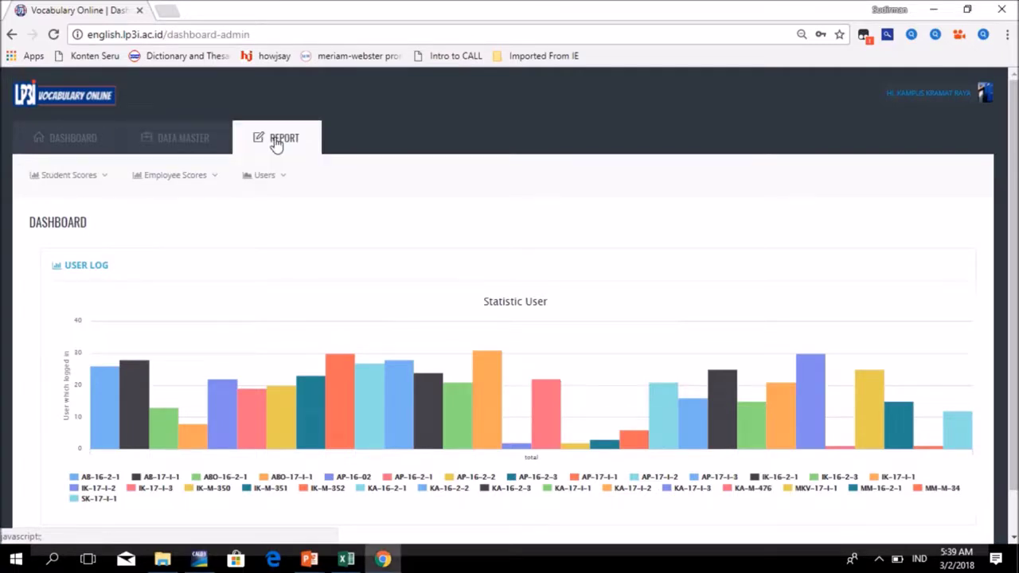
{"action": "mouse_move", "coordinate": [250, 183]}
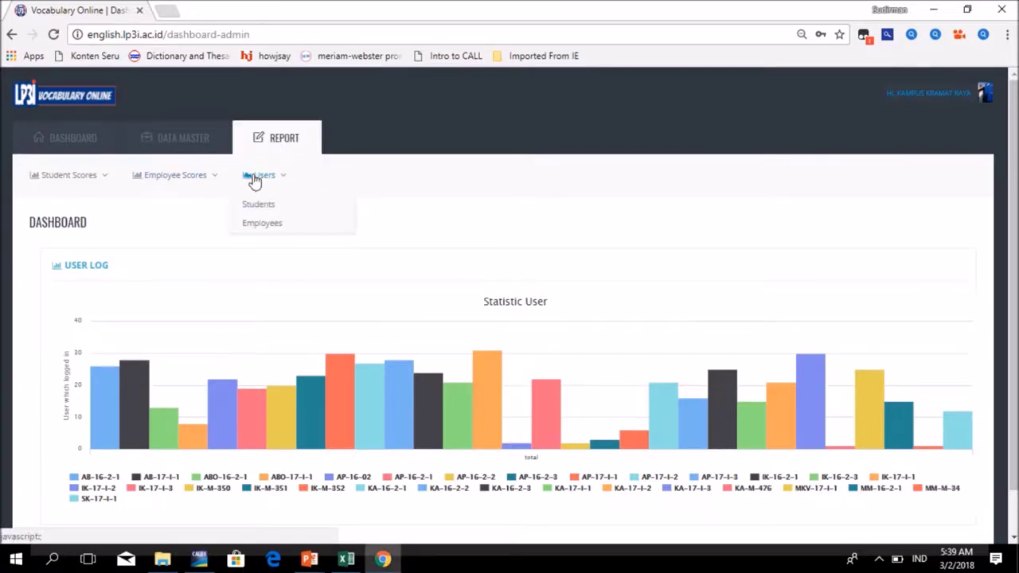
{"action": "mouse_move", "coordinate": [93, 189]}
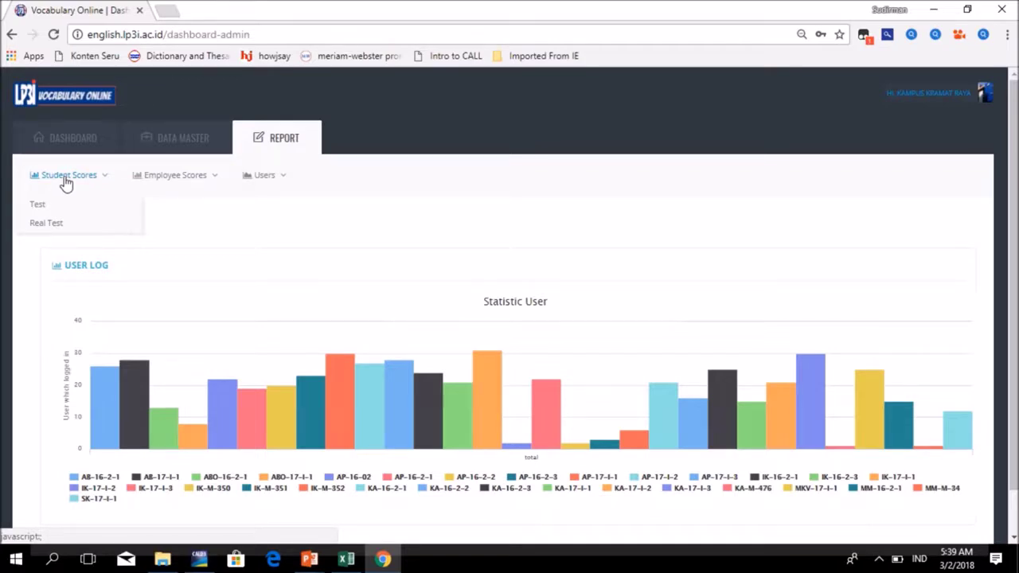
{"action": "mouse_move", "coordinate": [164, 180]}
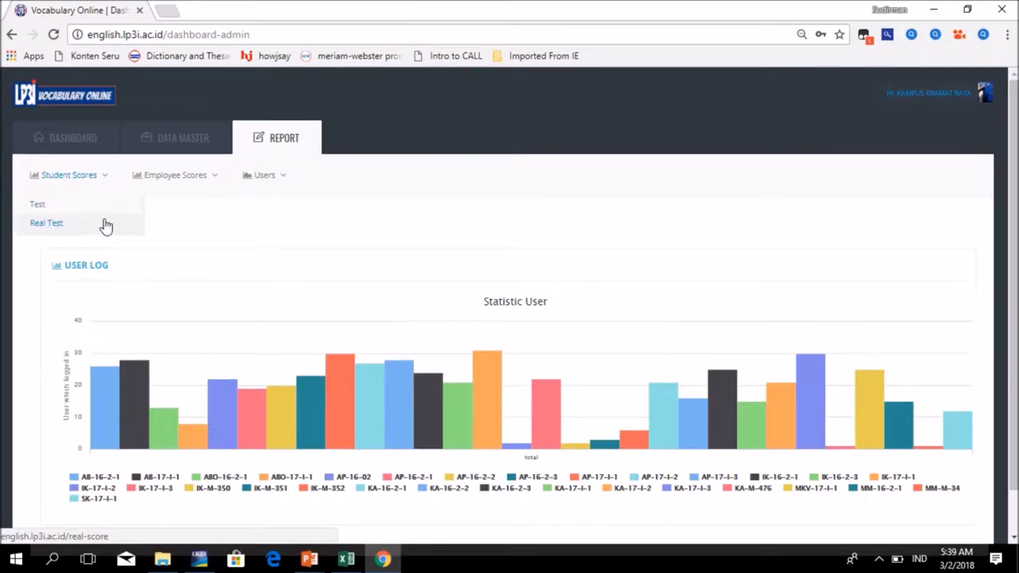
{"action": "left_click", "coordinate": [44, 211]}
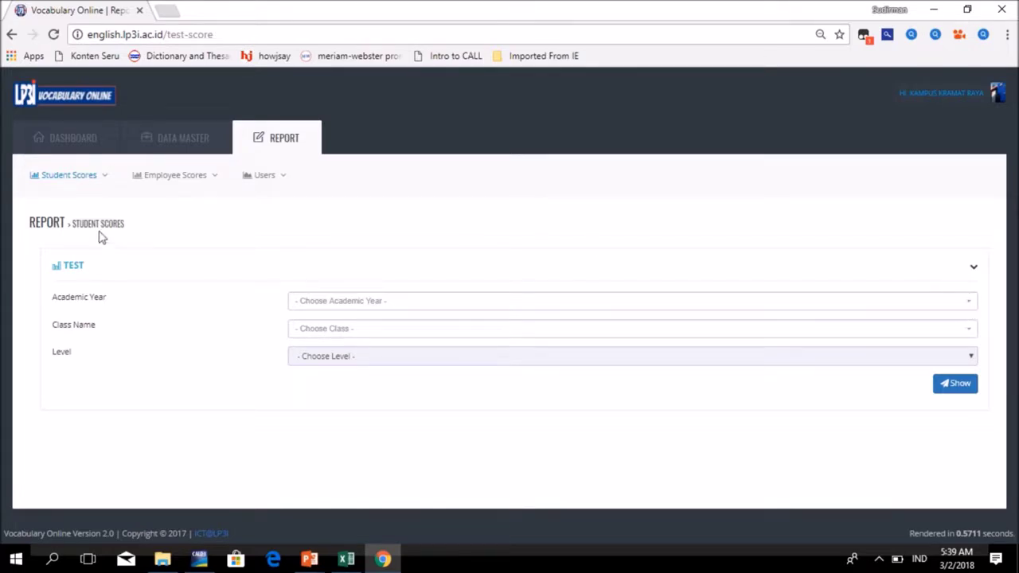
Step: Show the student test scores for academic year 2016, class KA-16-2-3, Level 1
{"action": "left_click", "coordinate": [964, 305]}
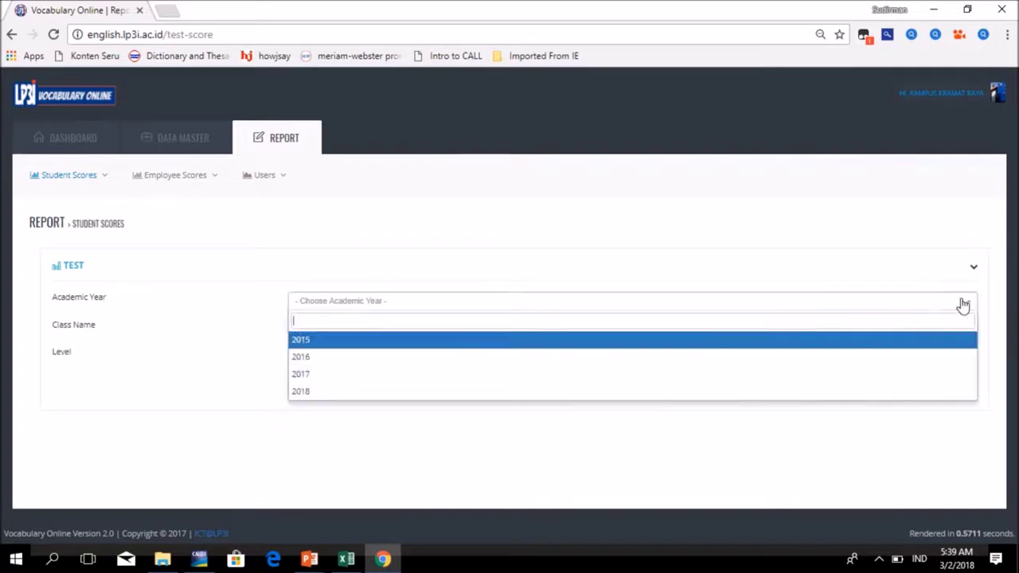
{"action": "left_click", "coordinate": [305, 359]}
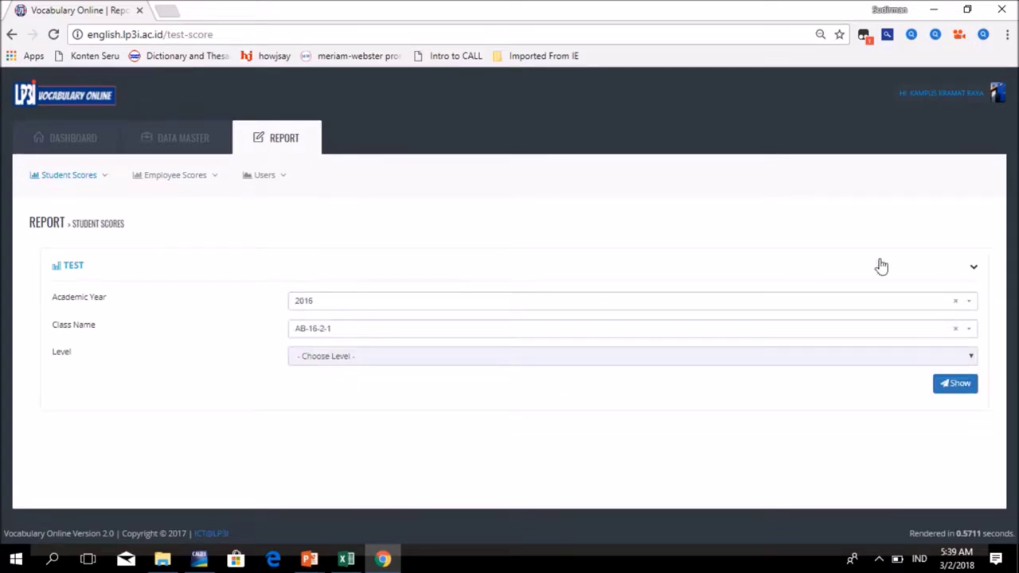
{"action": "left_click", "coordinate": [969, 332]}
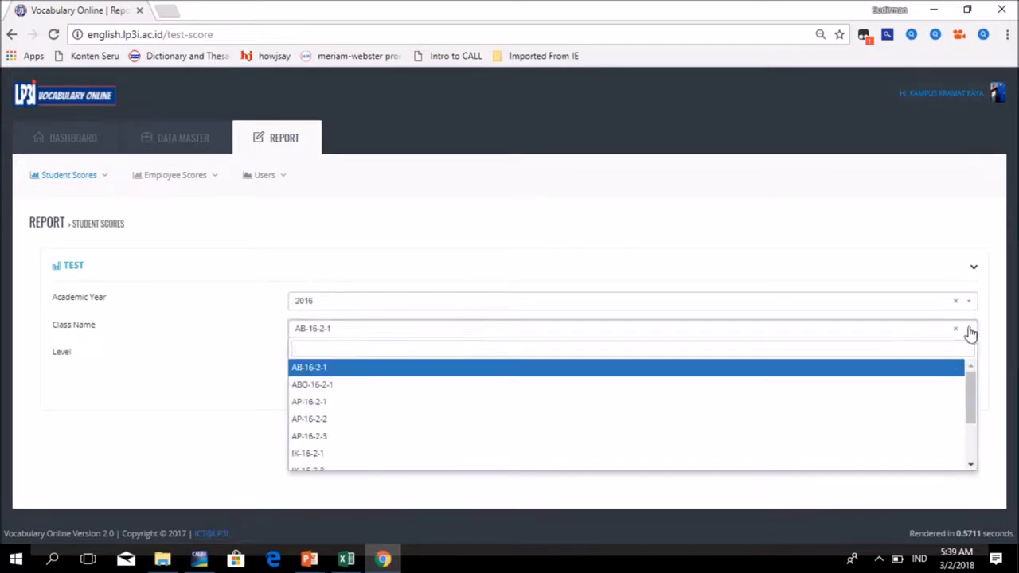
{"action": "scroll", "coordinate": [334, 451], "scroll_direction": "down", "scroll_amount": 2}
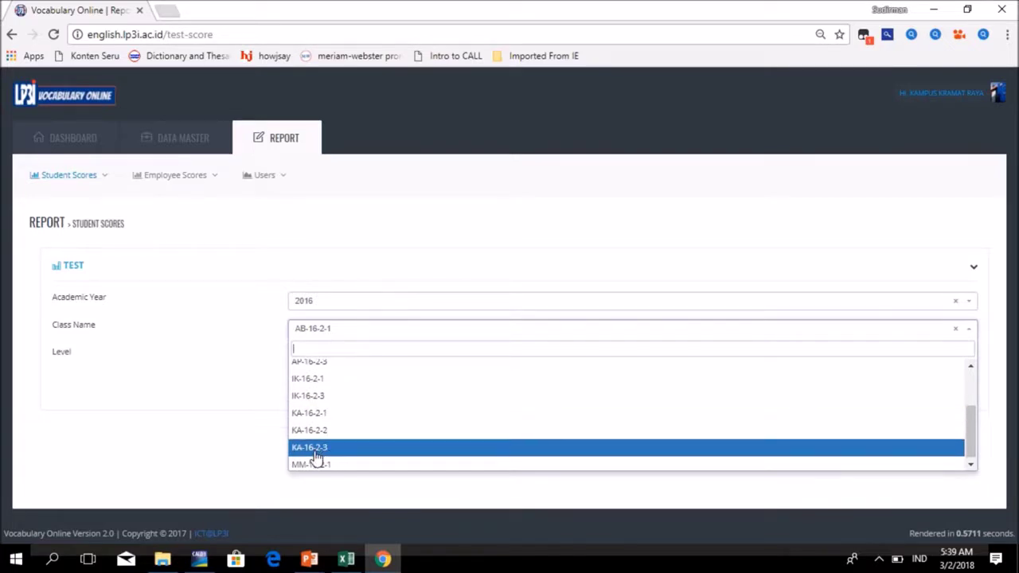
{"action": "left_click", "coordinate": [317, 451]}
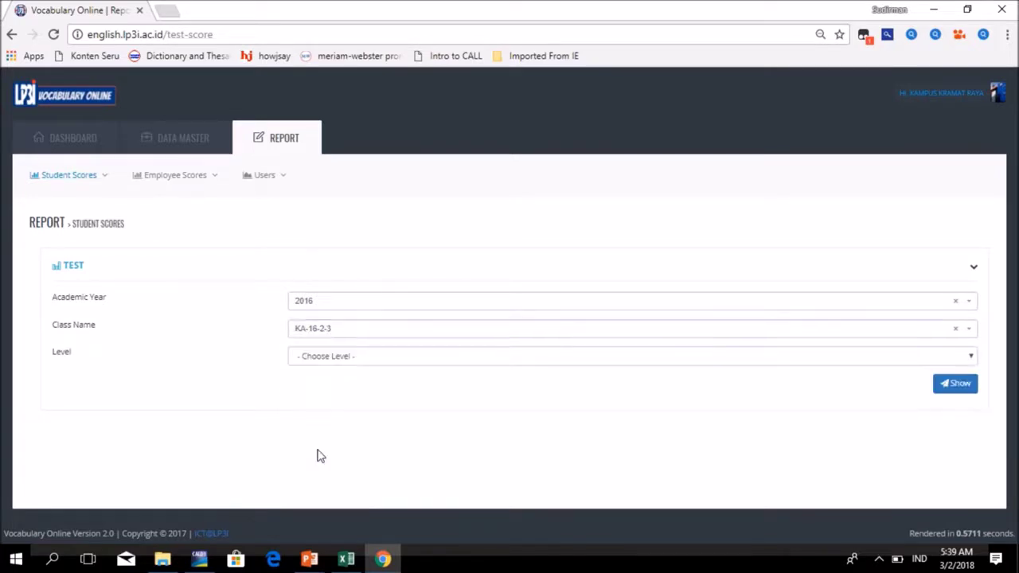
{"action": "left_click", "coordinate": [480, 363]}
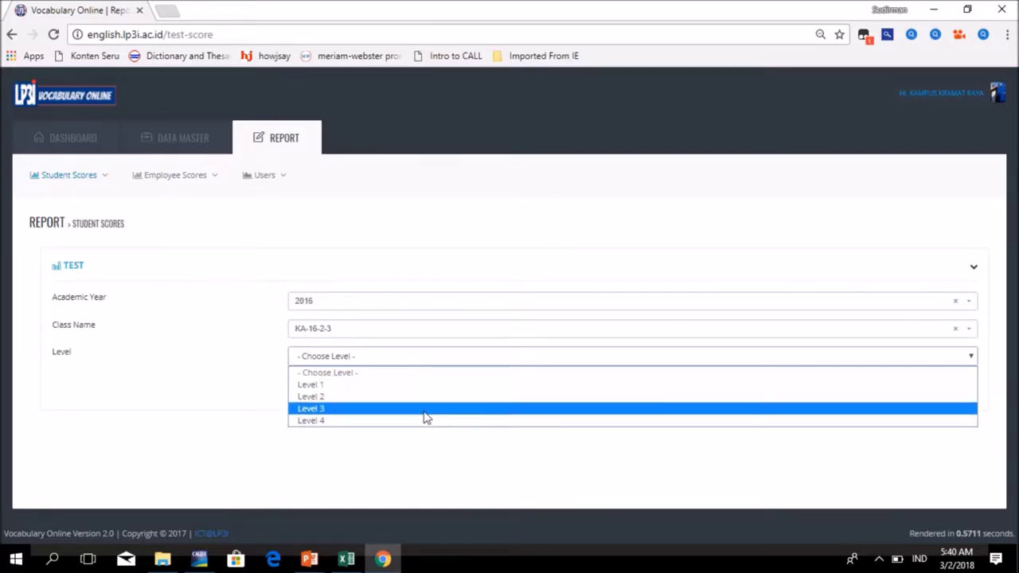
{"action": "left_click", "coordinate": [313, 387]}
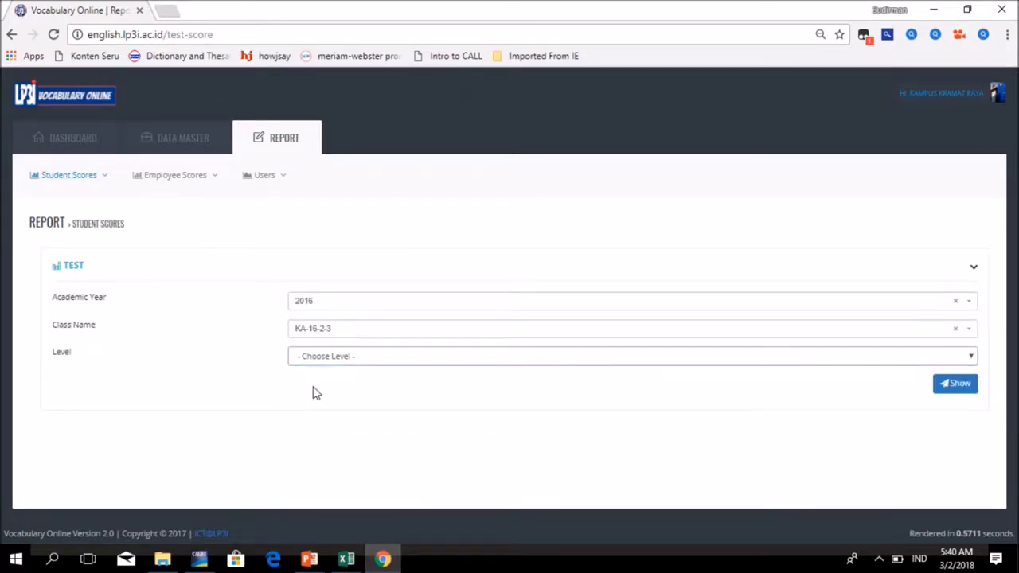
{"action": "left_click", "coordinate": [959, 388]}
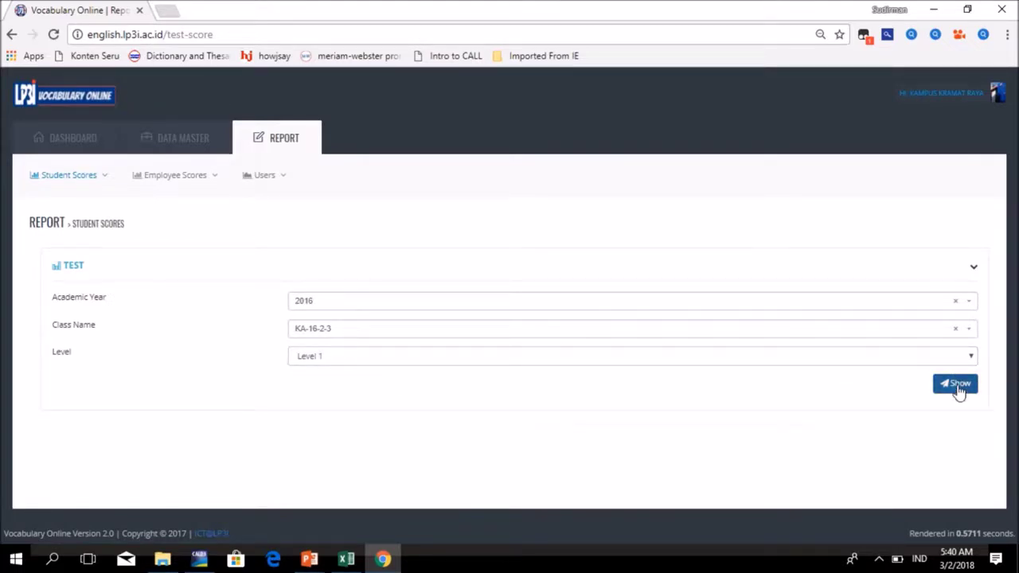
Step: View the score details of the first student in the class list, close them, and look over the score report
{"action": "scroll", "coordinate": [513, 438], "scroll_direction": "down", "scroll_amount": 4}
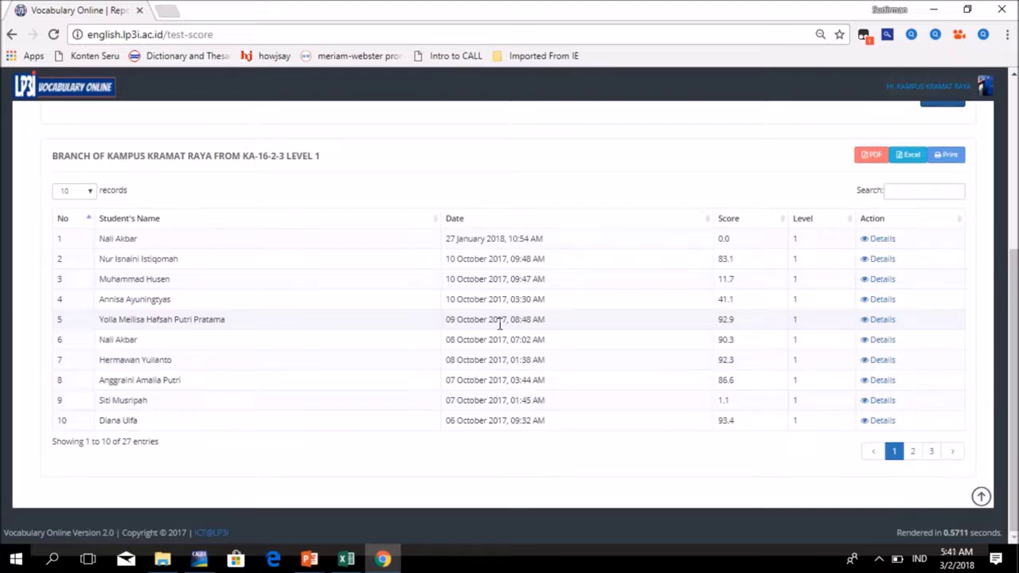
{"action": "left_click", "coordinate": [881, 240]}
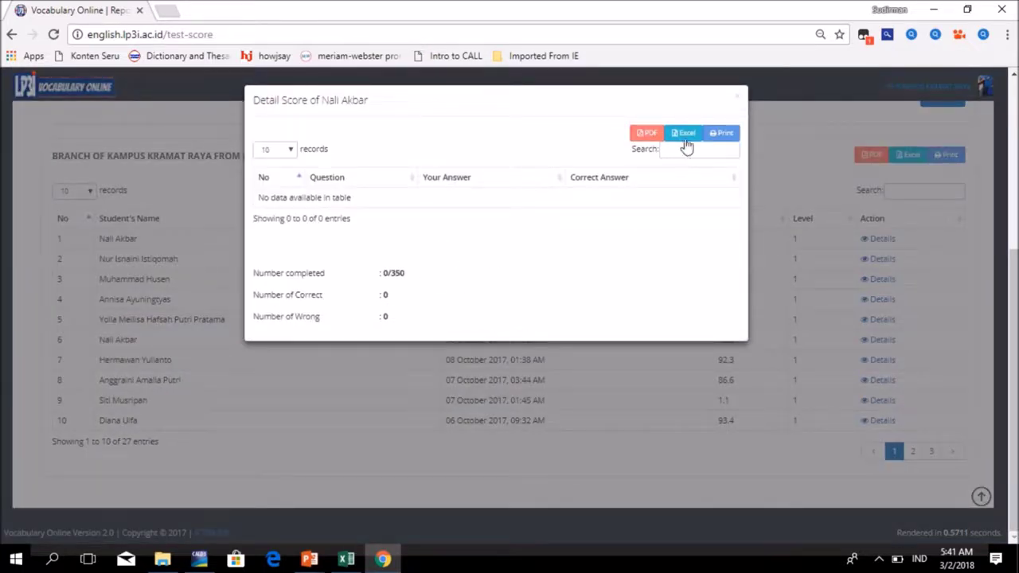
{"action": "left_click", "coordinate": [988, 250]}
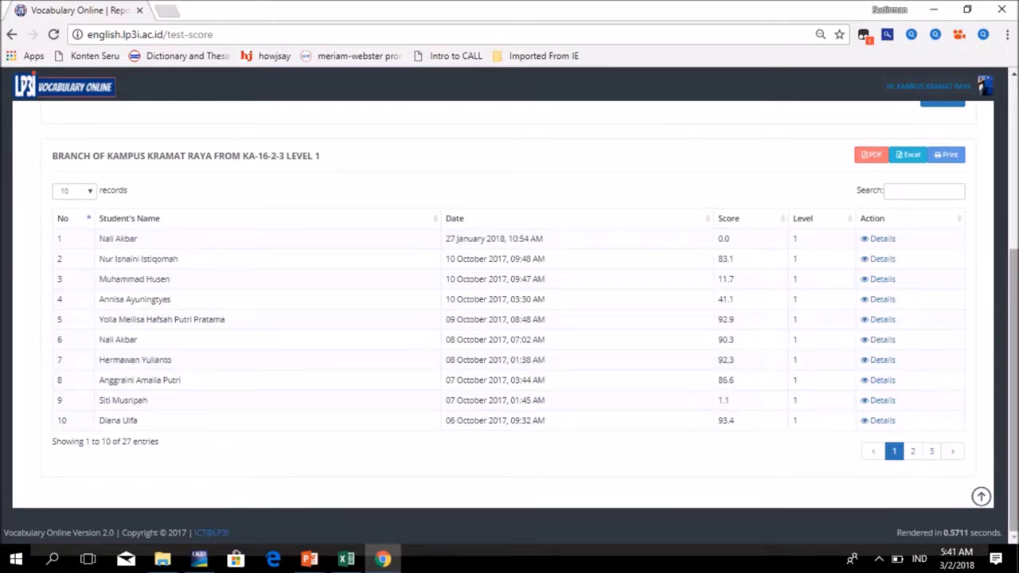
{"action": "left_click_drag", "start_coordinate": [1014, 296], "coordinate": [1013, 143]}
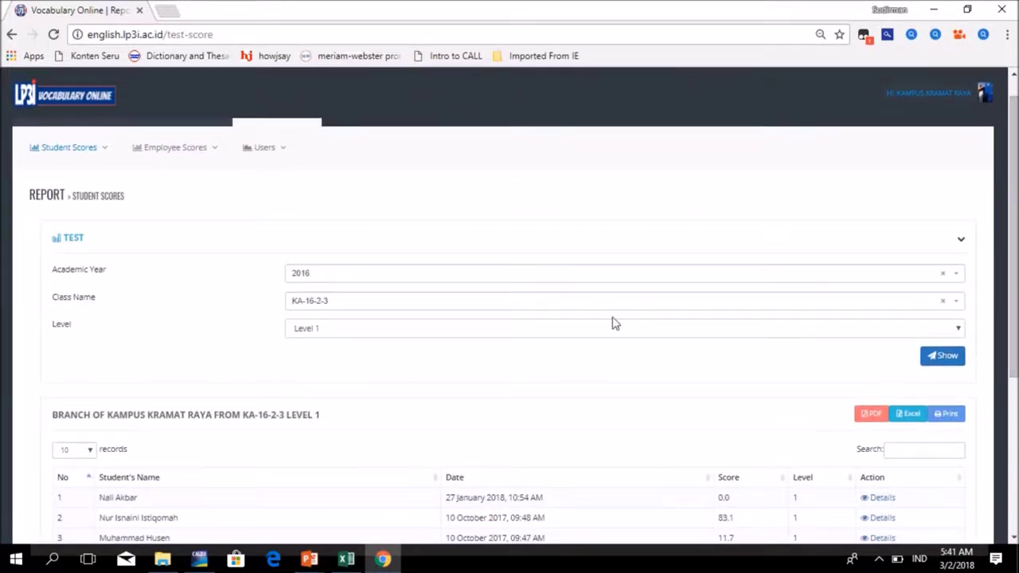
{"action": "scroll", "coordinate": [344, 368], "scroll_direction": "down", "scroll_amount": 3}
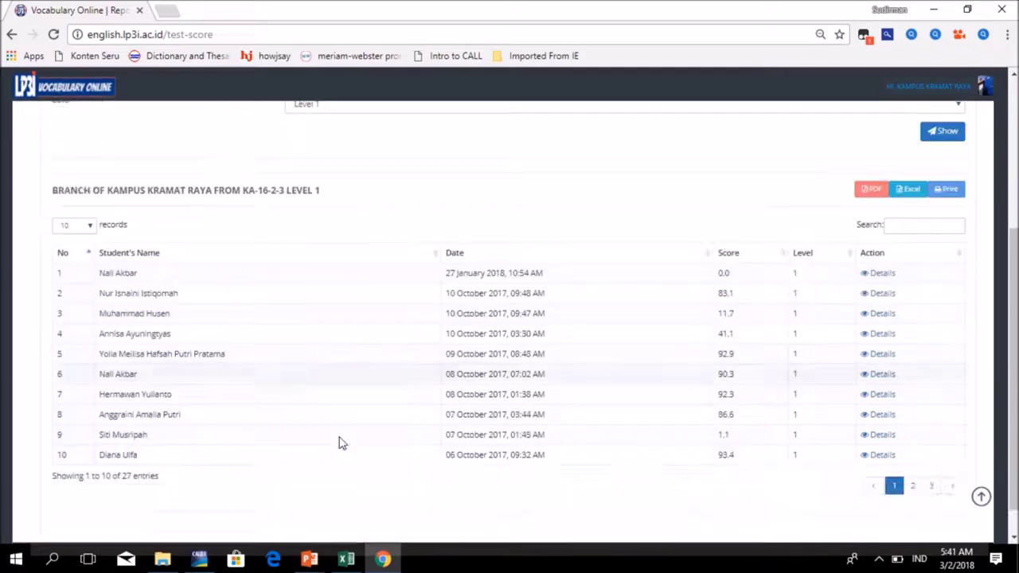
{"action": "scroll", "coordinate": [223, 312], "scroll_direction": "up", "scroll_amount": 4}
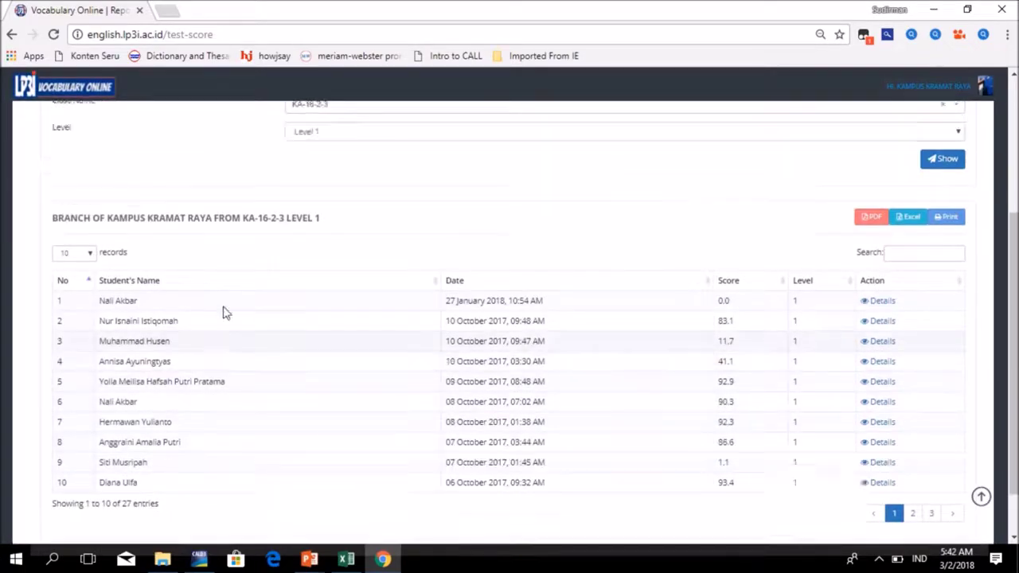
{"action": "left_click", "coordinate": [216, 173]}
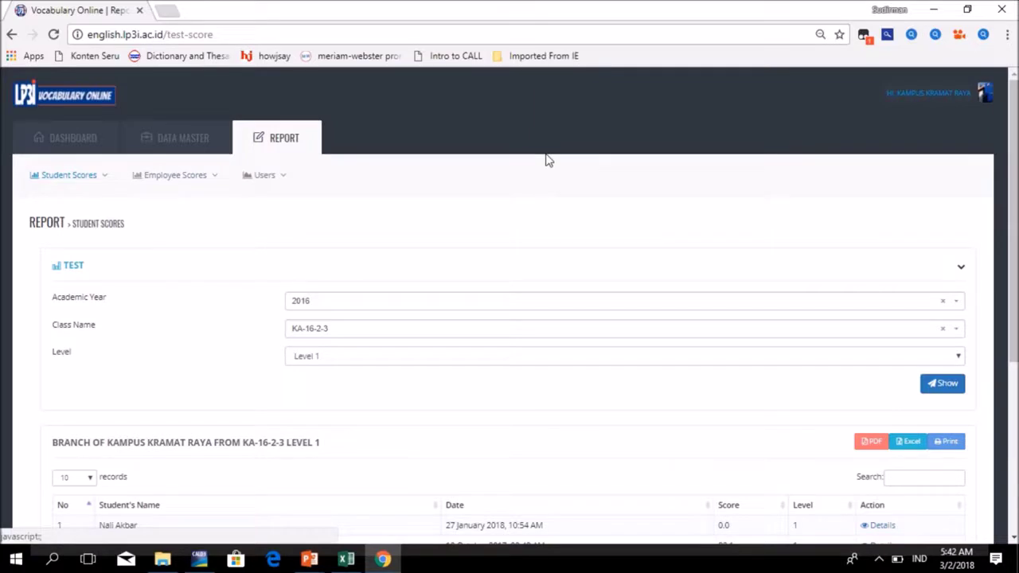